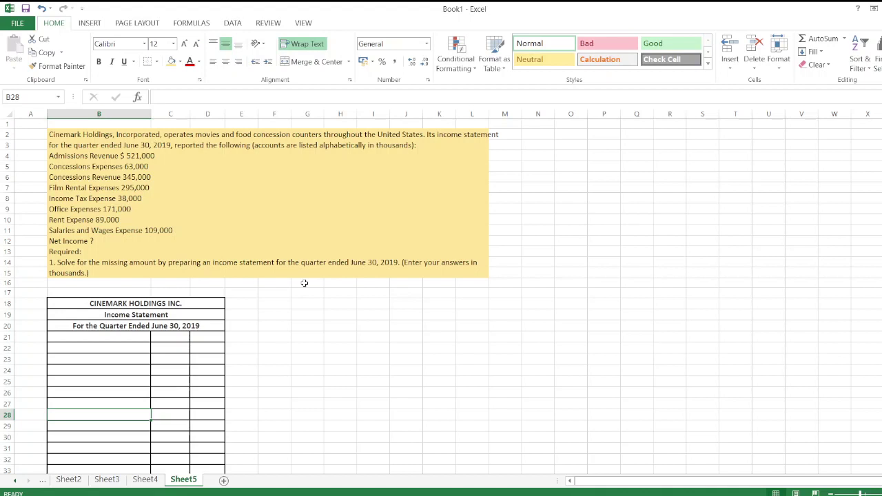
- Enter the Revenues heading in the first empty row of the table
click(100, 338)
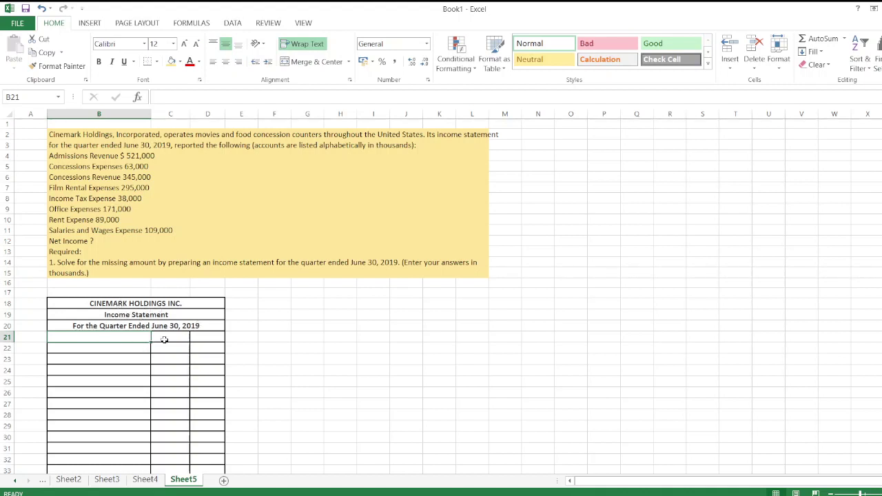
text(Rev)
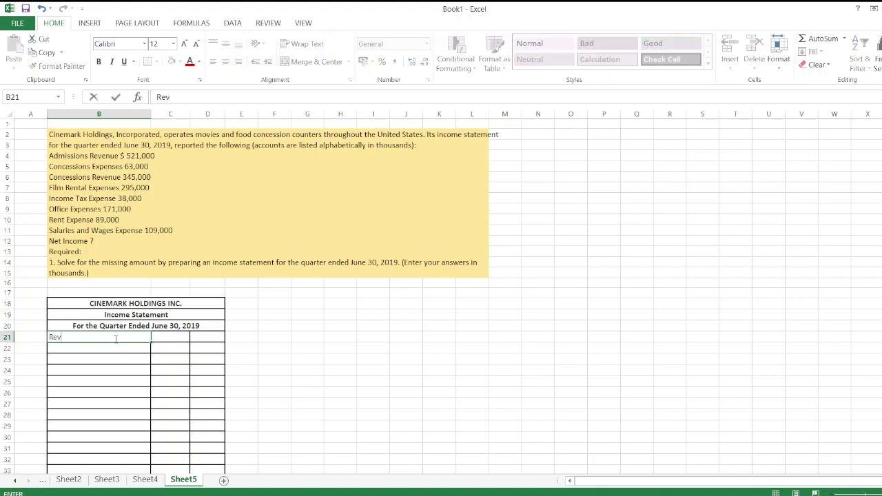
text(enues)
key(Tab)
key(Return)
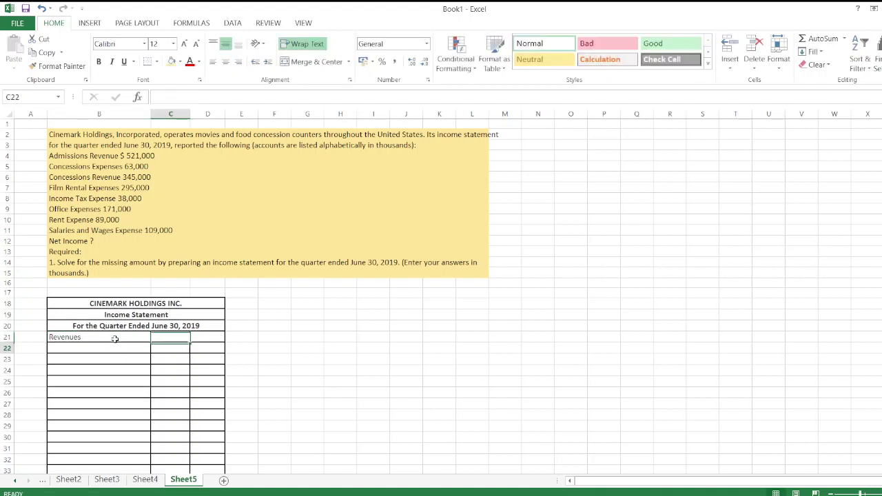
- Add an Admission Revenue line with the amount 521000, displayed as 5,21,000
text(Ad)
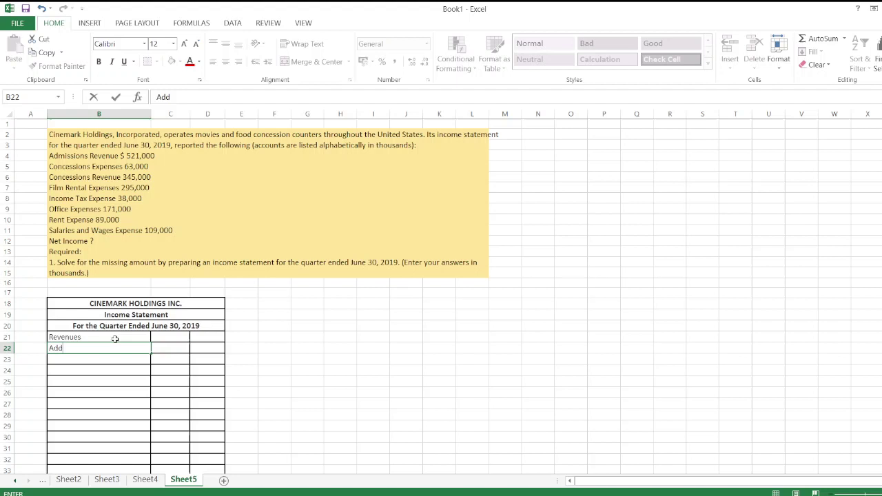
text(mission )
text(Revenue)
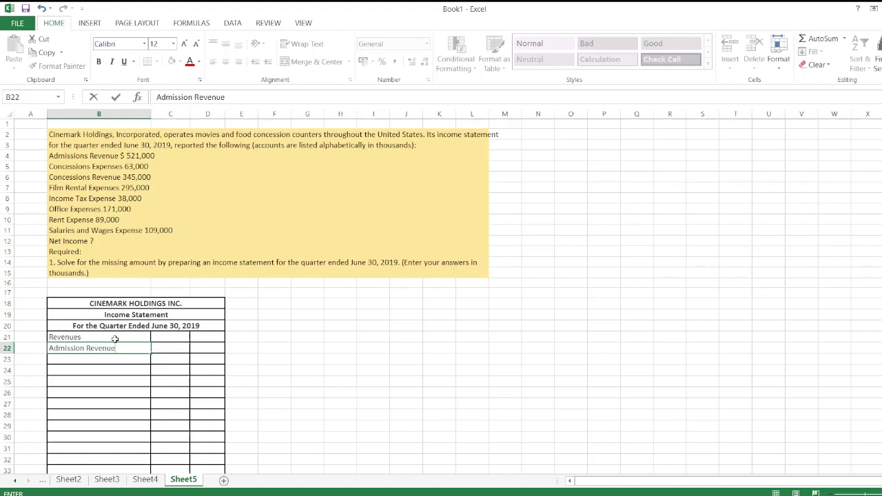
key(Tab)
text($)
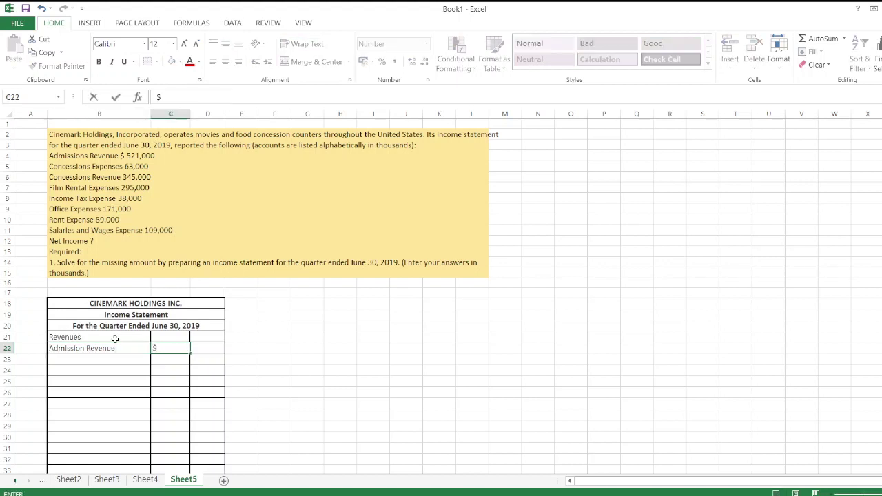
text(521,)
text(000)
key(Return)
key(Up)
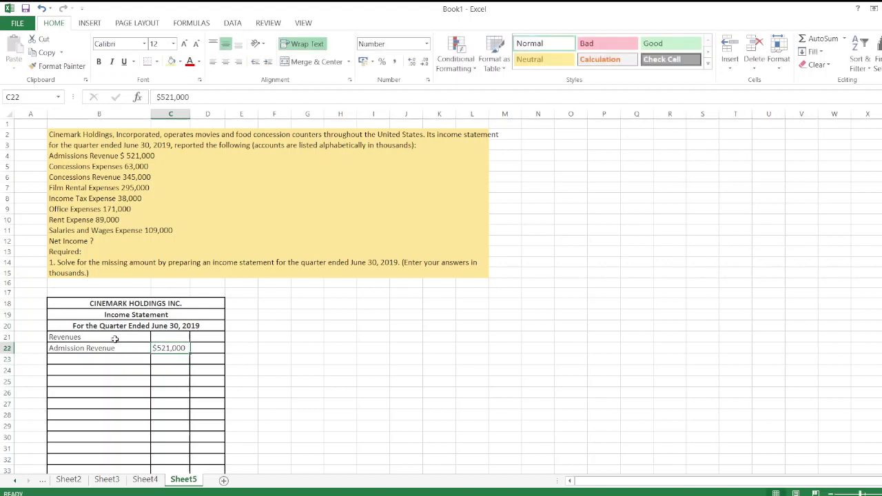
text(521000)
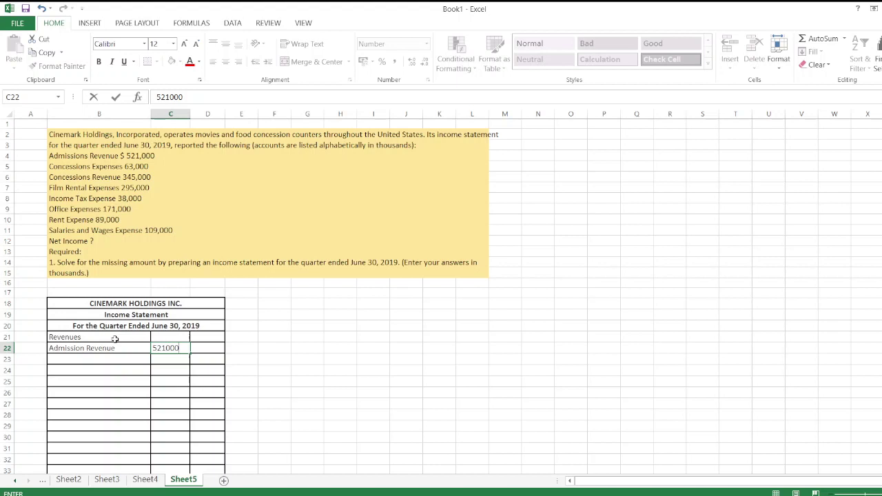
key(Return)
key(Left)
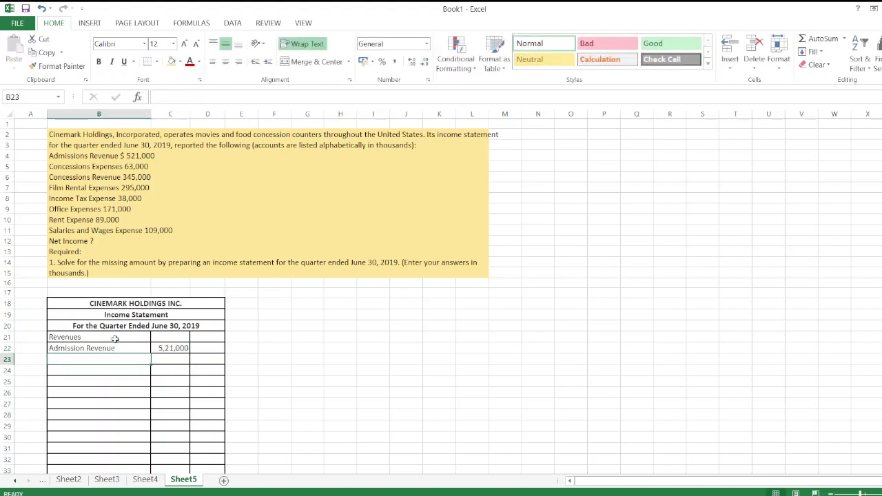
- Add a Concession Revenue line with the amount 3,45,000
text(Concessdi)
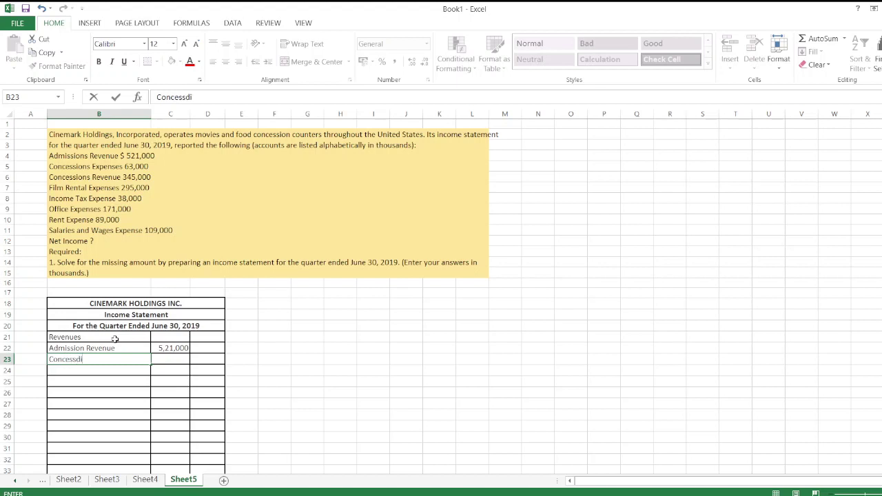
key(BackSpace)
key(BackSpace)
text(on)
text( Revenue)
key(Tab)
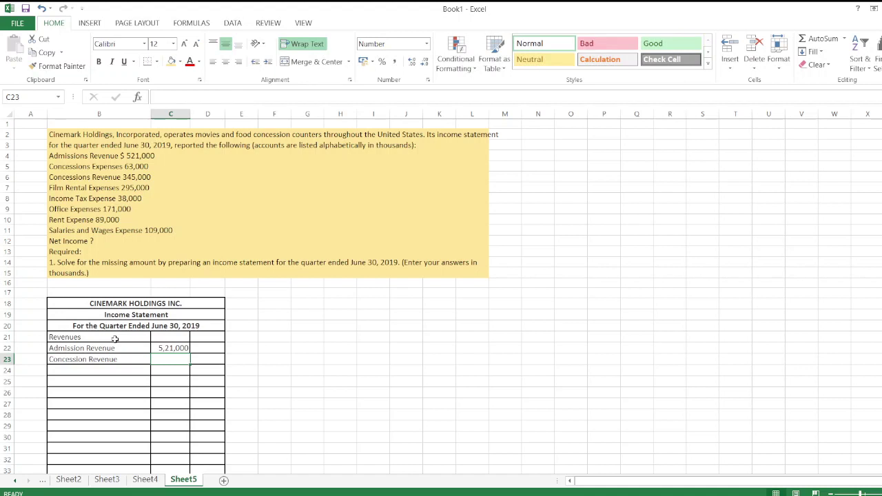
text(3,45,000)
key(Return)
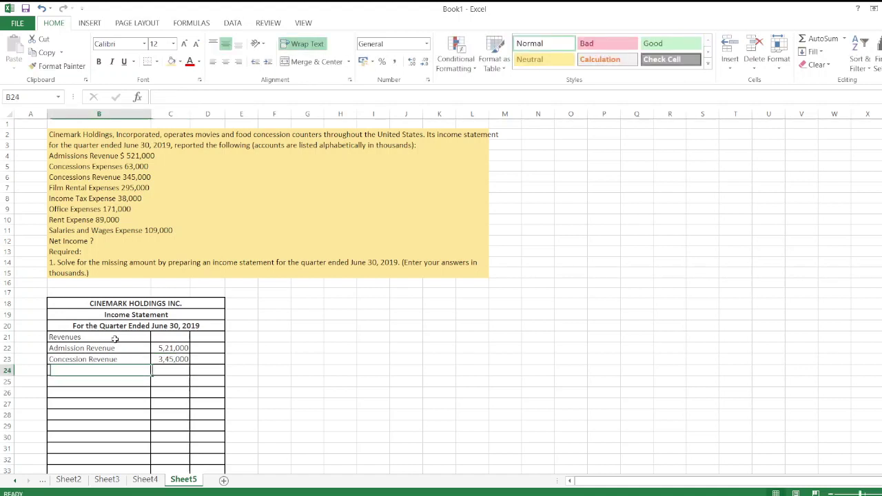
- Add a Total Revenue row with formula =C22+C23, totalling 8,66,000
text(TO)
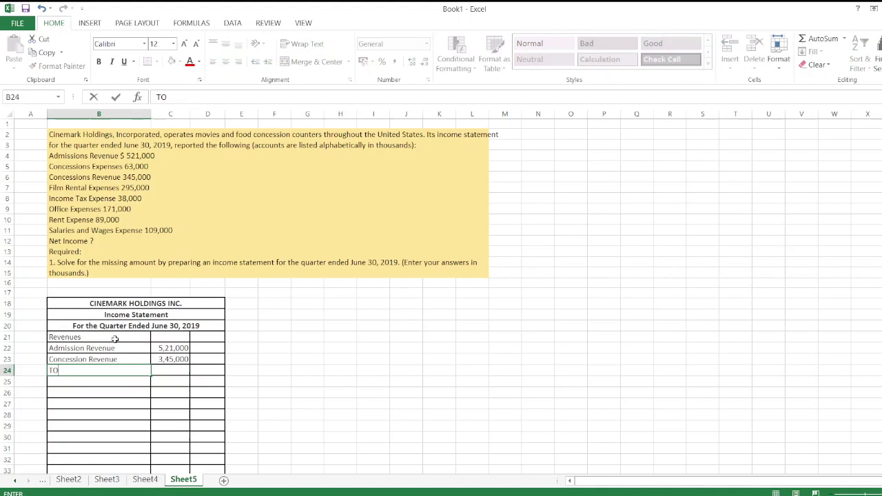
key(BackSpace)
text(otal Revenu)
text(e)
key(Tab)
key(Tab)
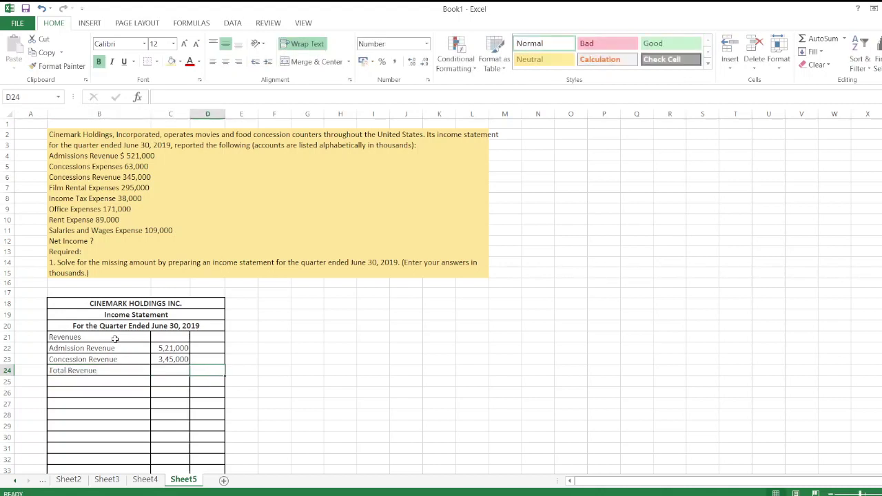
text(=)
key(Left)
key(Up)
key(Up)
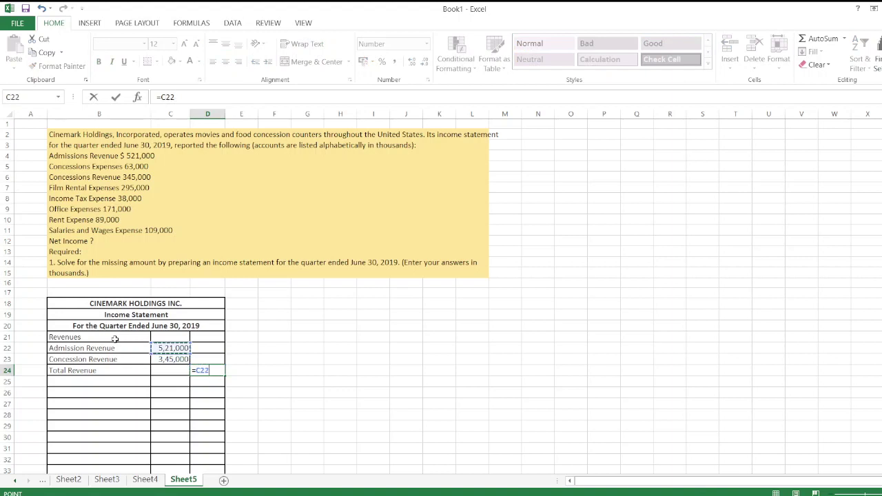
text(+)
key(Left)
key(Up)
key(Return)
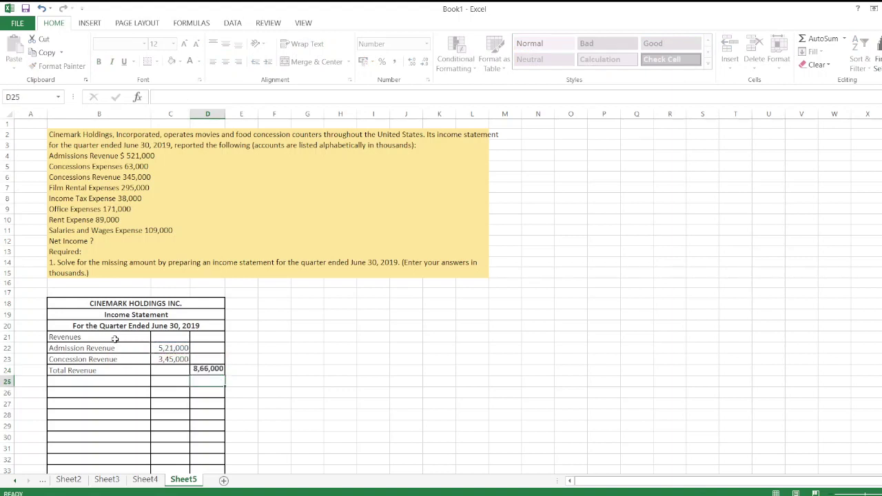
- Enter the Expenses: heading with Concession Expenses and Film Rental Expenses labels beneath it
click(108, 390)
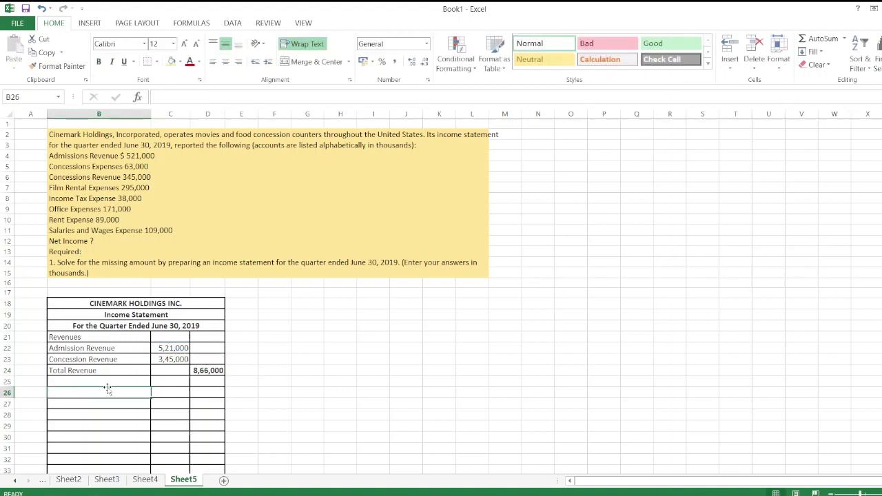
key(Up)
text(Expens)
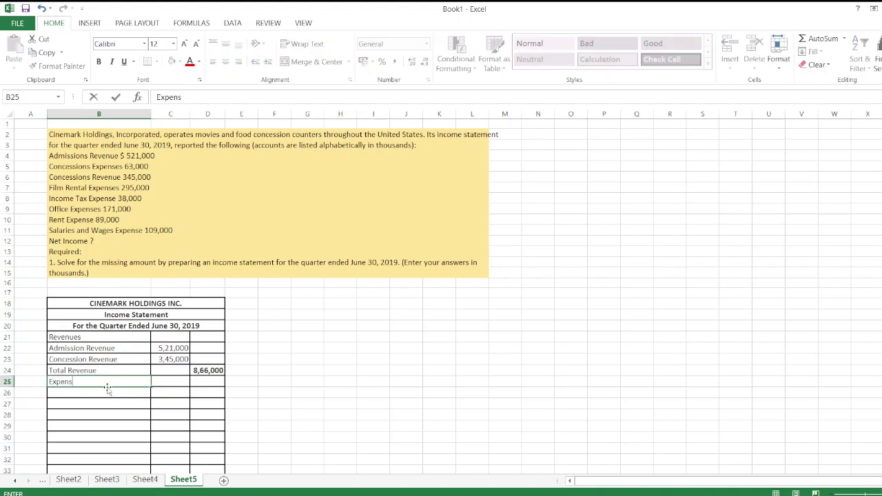
text(es:)
key(Return)
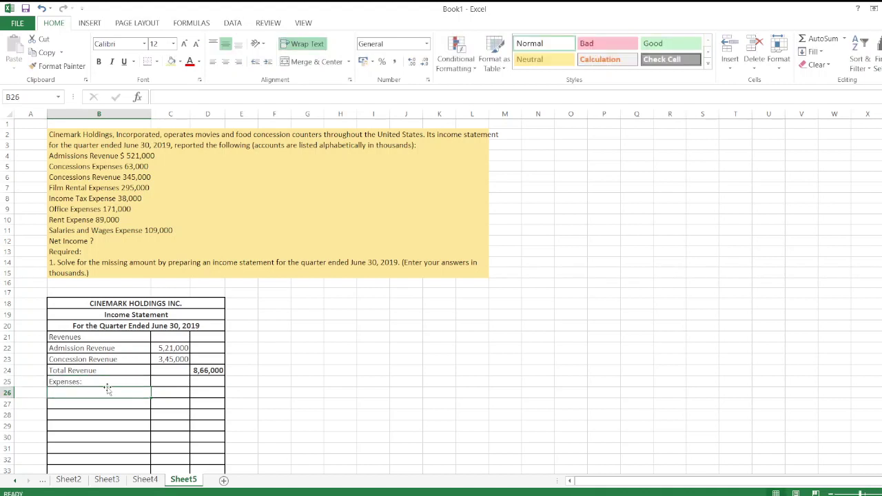
text(C)
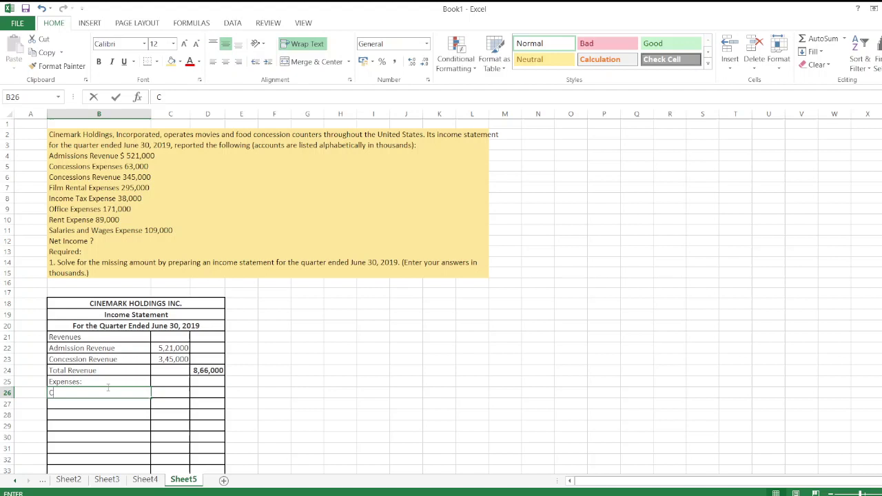
text(oncession )
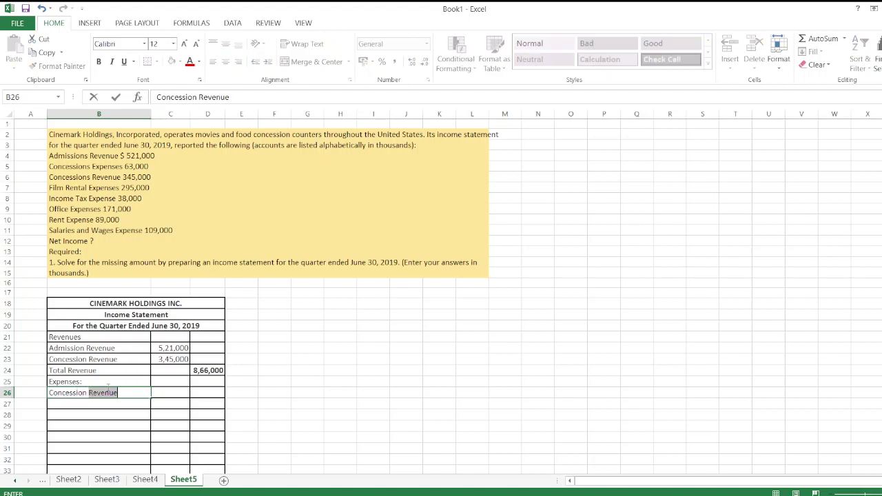
text(Expenses)
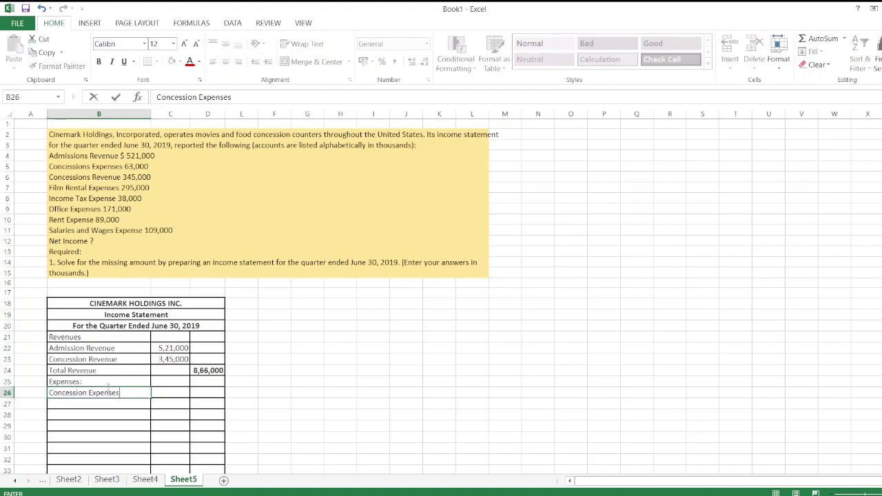
key(Return)
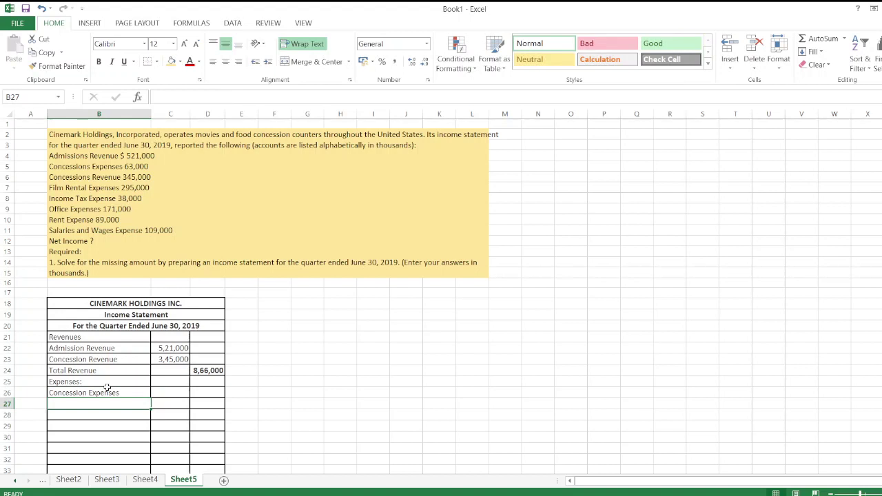
text(Fil,)
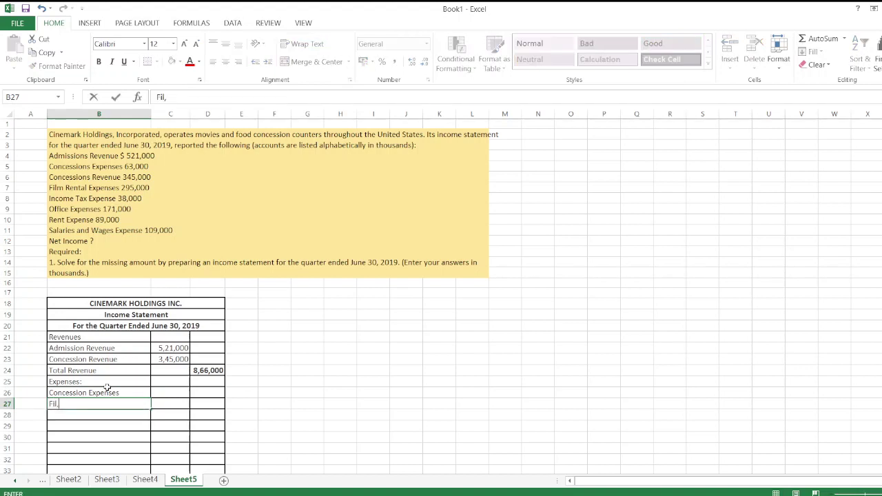
key(BackSpace)
text(m )
text(Rental E)
text(xpenses)
key(ctrl+Return)
key(Return)
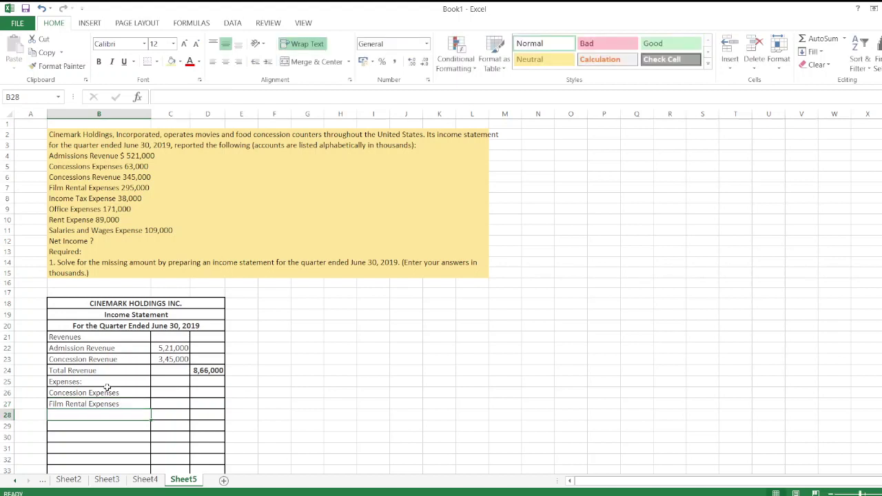
- Add the Office Expenses and Income Tax Expenses labels
text(Off)
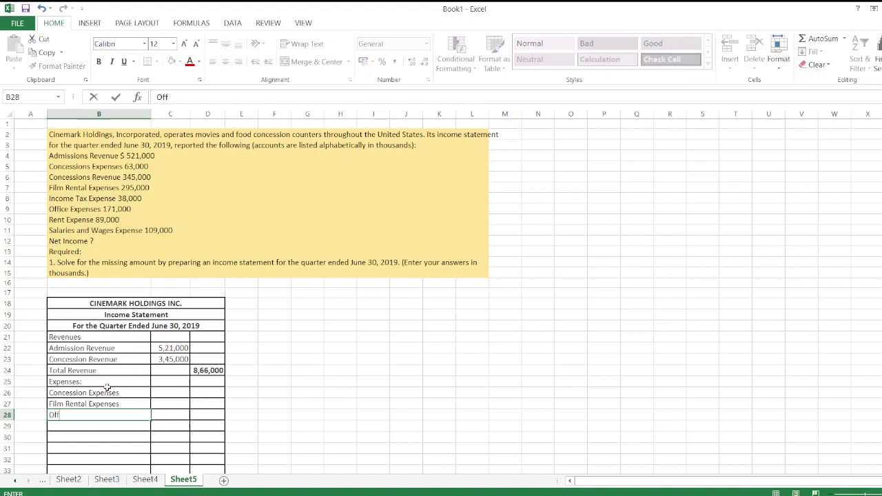
text(fice Expe)
text(nses)
key(Return)
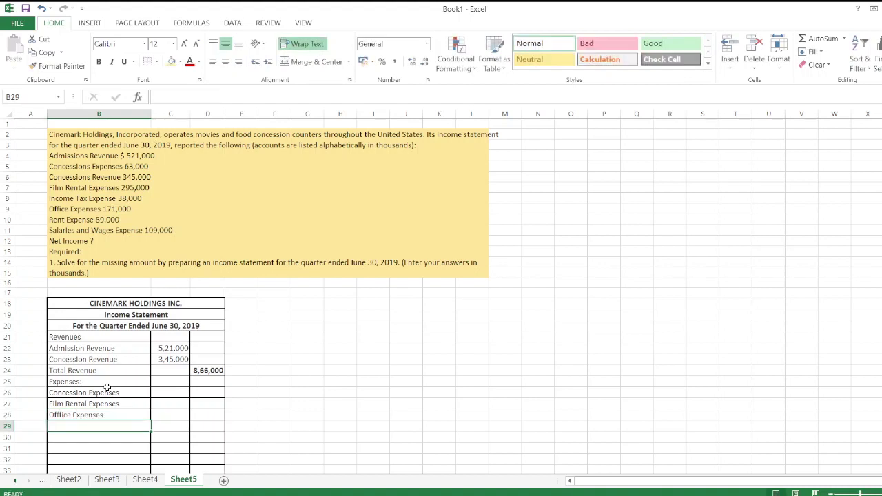
text(Income)
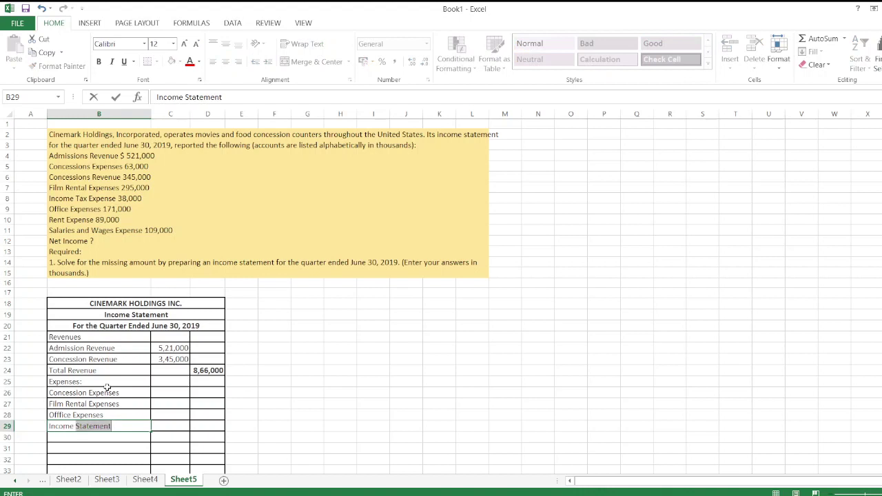
text( Tax Expem)
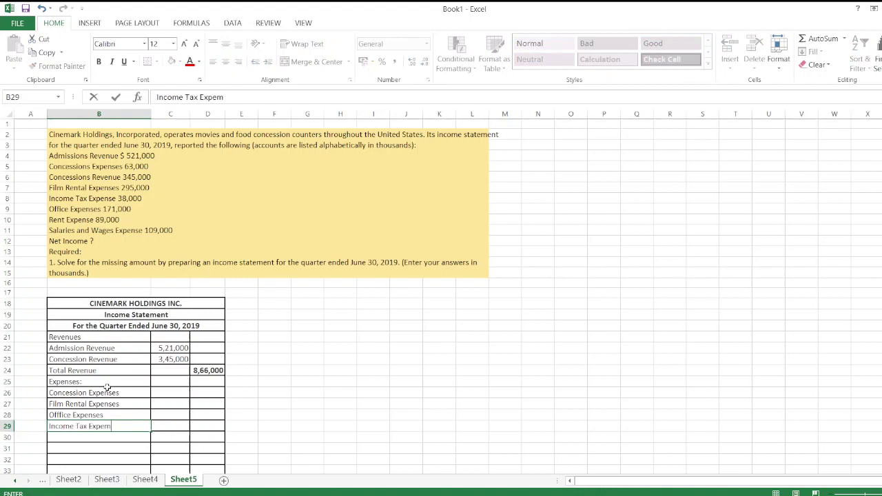
text(s)
key(BackSpace)
key(BackSpace)
text(nses)
key(ctrl+Return)
key(Return)
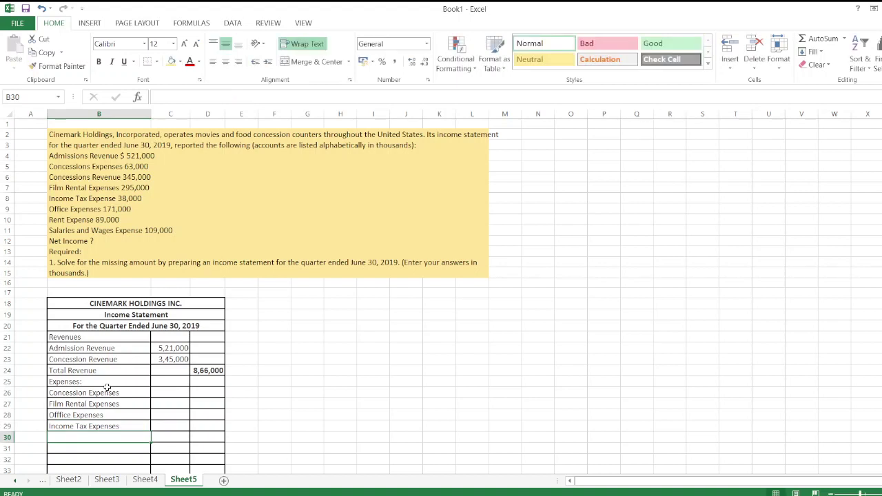
- Add Rent Expenses, Salaries and Wages Expenses, and a Total Expenses label
text(Rent)
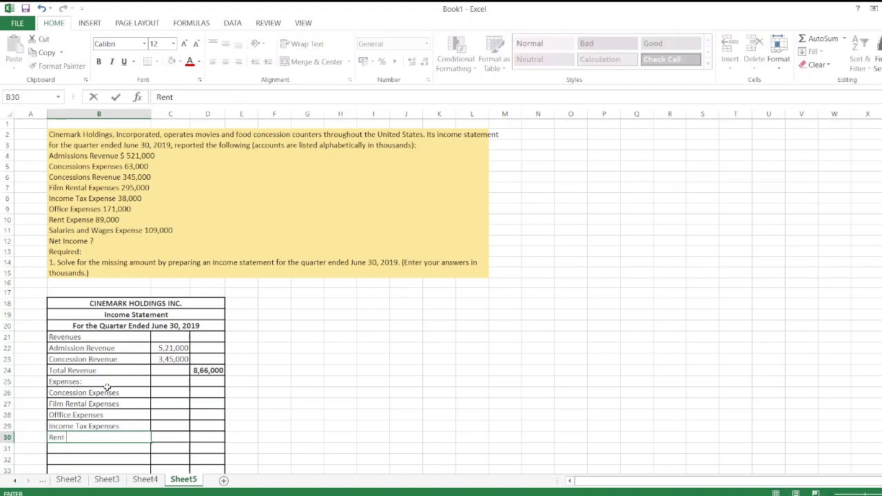
text( Expenses)
key(Return)
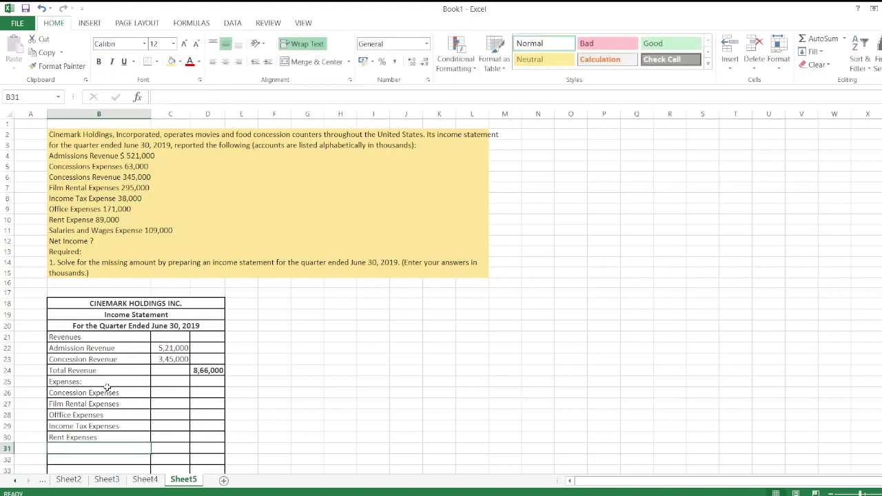
text(Sal)
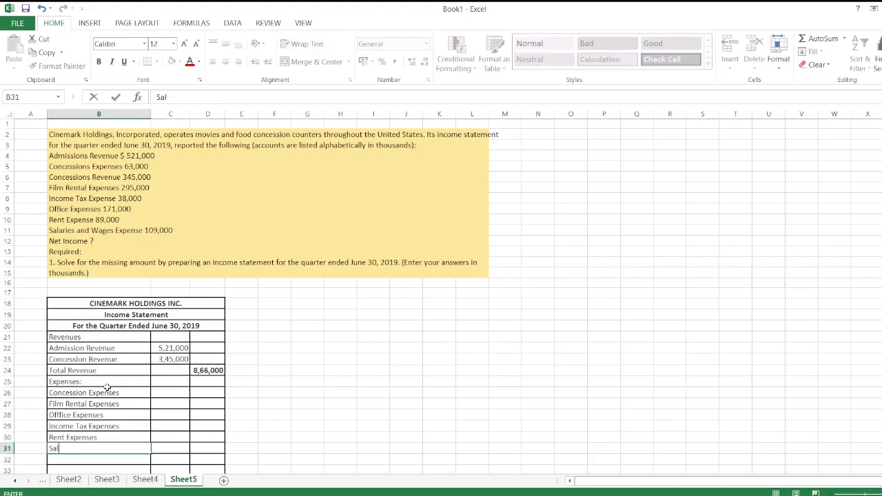
text(aries and)
text( Wages Expen)
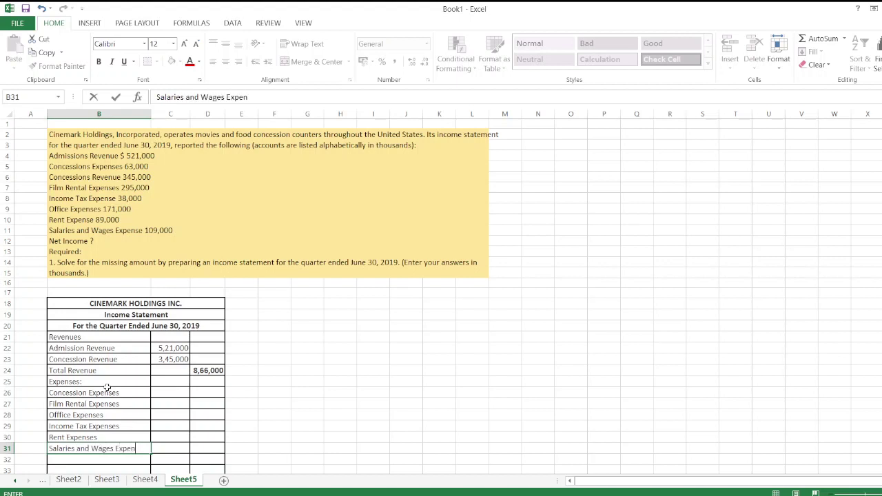
text(ses)
key(Return)
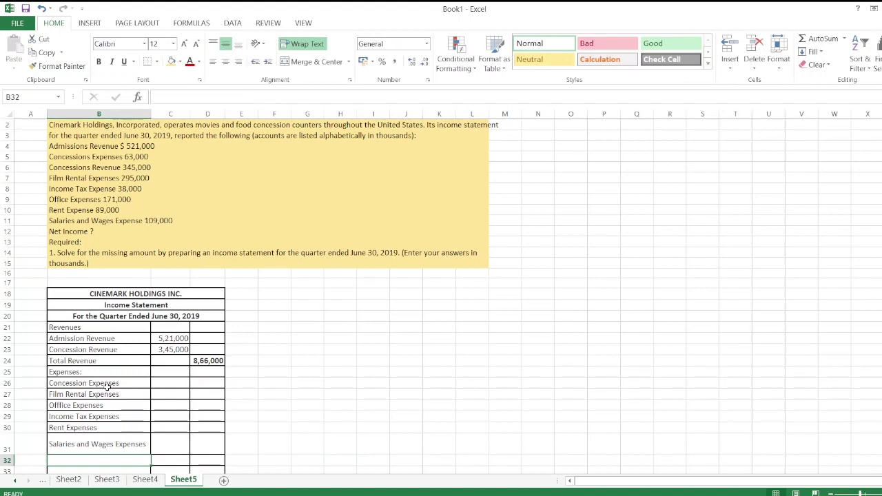
text(Tot)
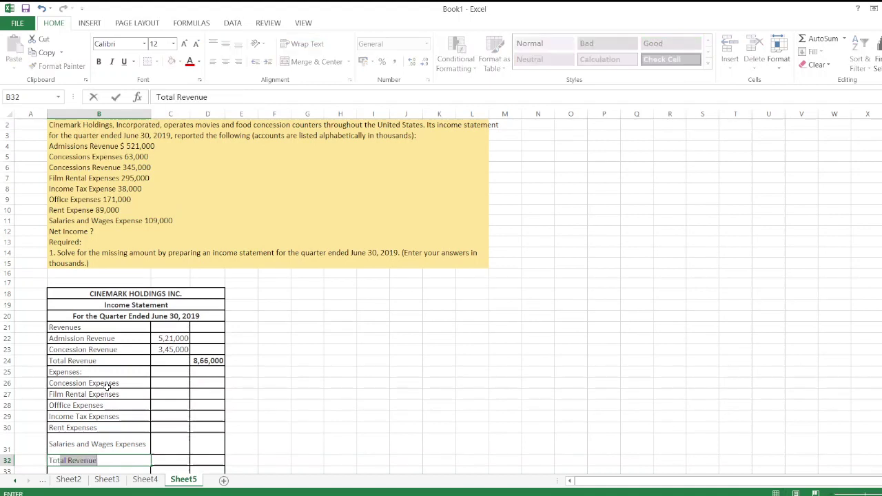
text(al Expen)
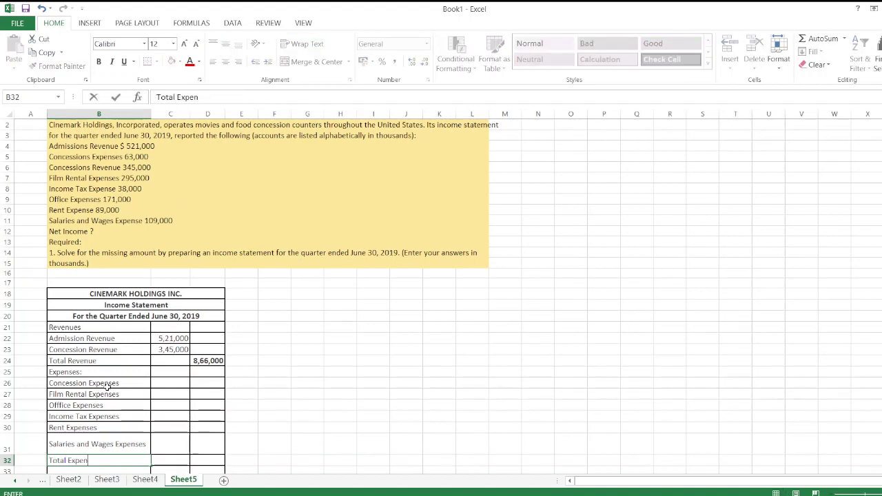
text(ses)
- Enter Concession Expenses 63,000 and Film Rental Expenses 2,95,000
click(178, 381)
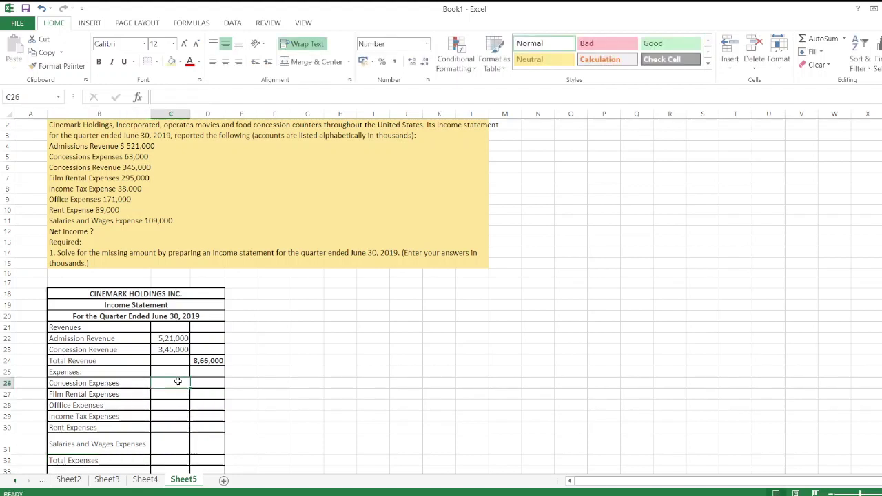
text(63,000)
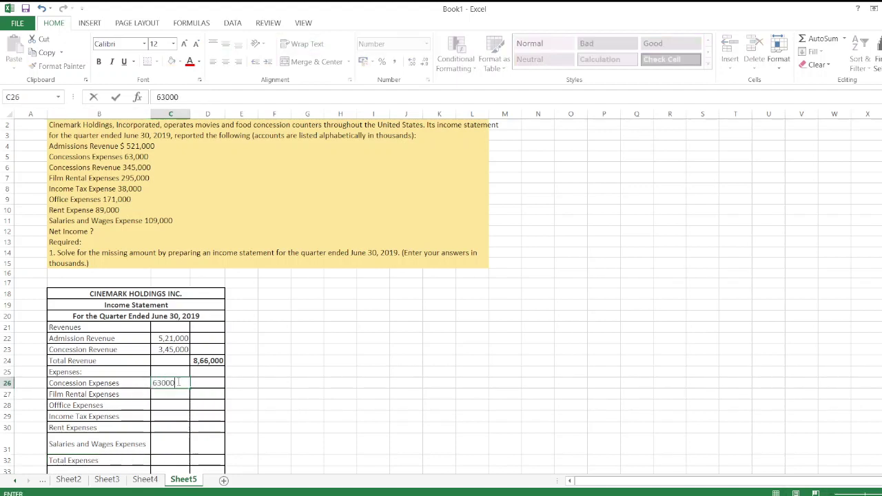
key(Return)
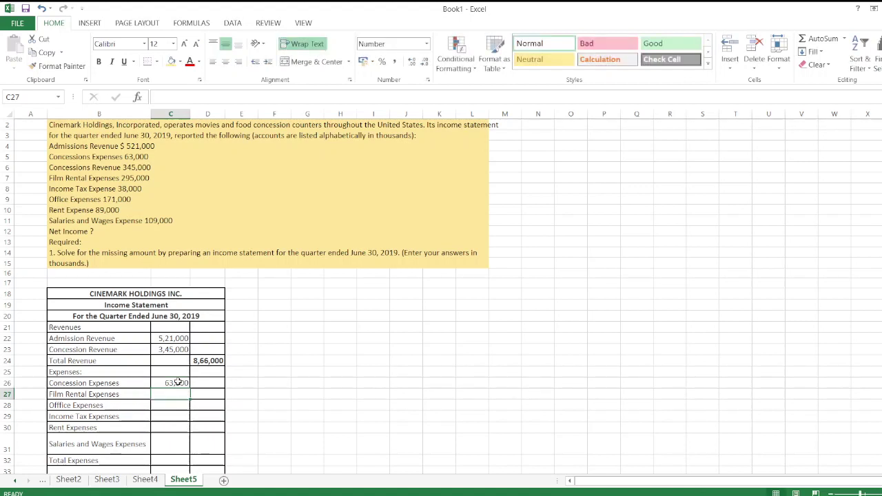
text(29500)
key(Return)
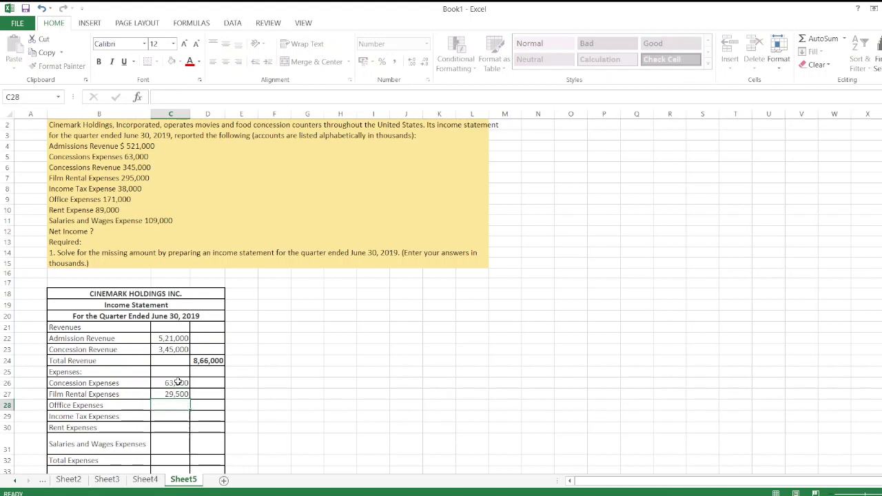
key(Up)
text(2,95,)
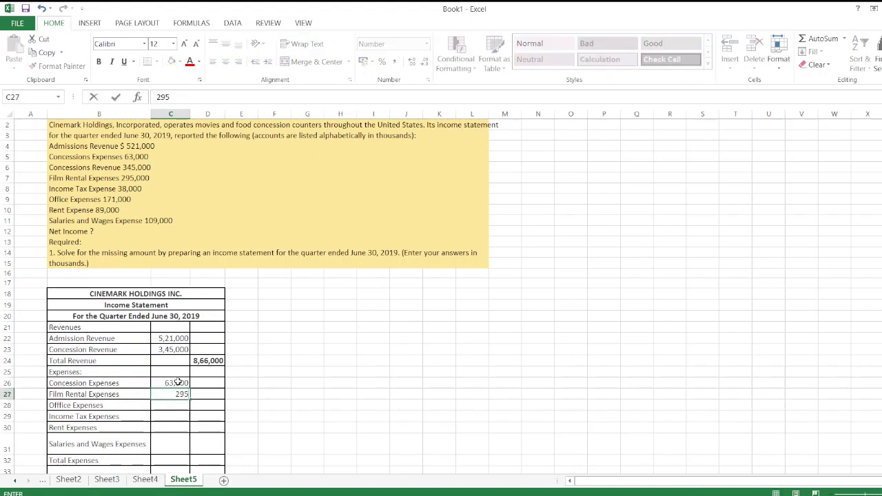
text(000)
key(Return)
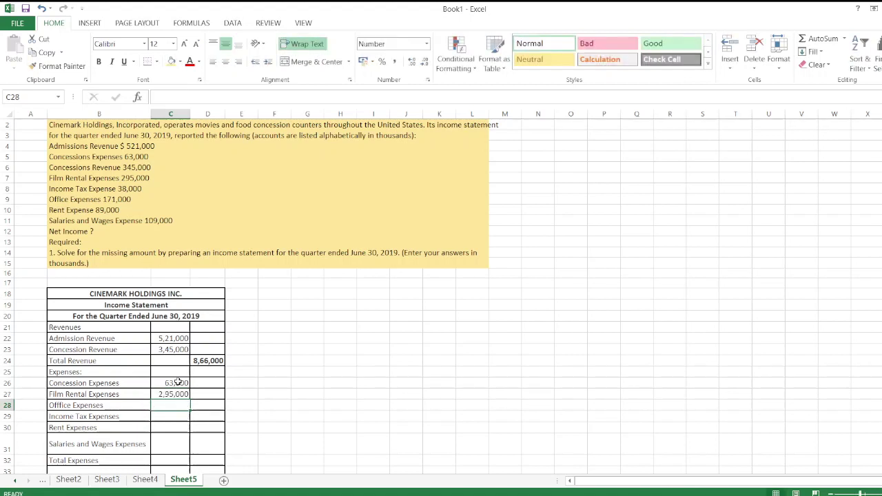
- Enter Office 1,71,000, Income Tax 38,000, Rent 89,000 and Salaries 1,09,000 amounts
text(171)
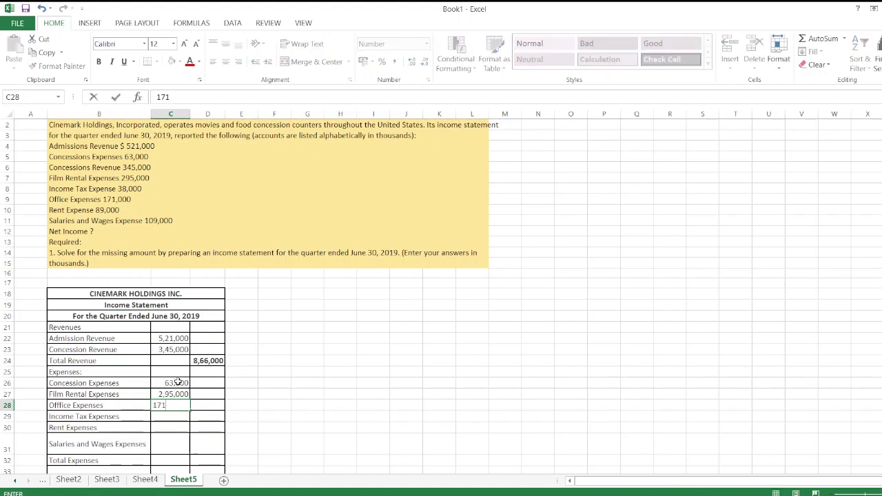
text(,71,000)
key(Return)
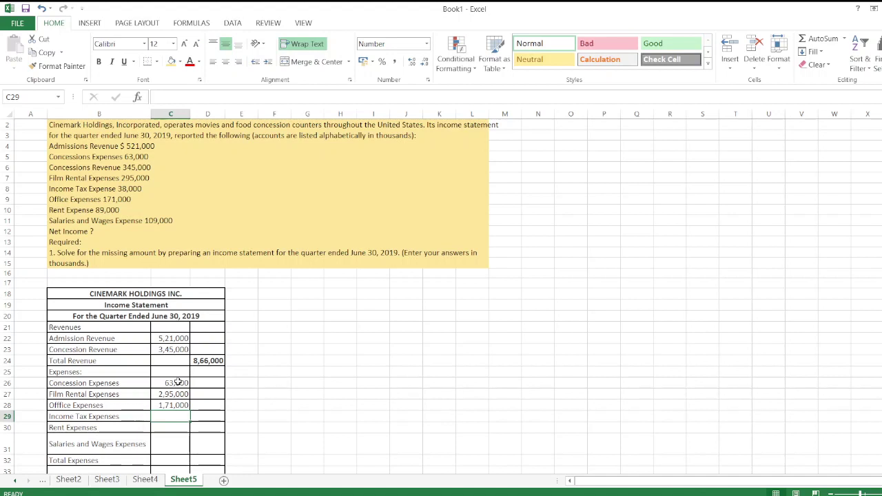
text(38,00)
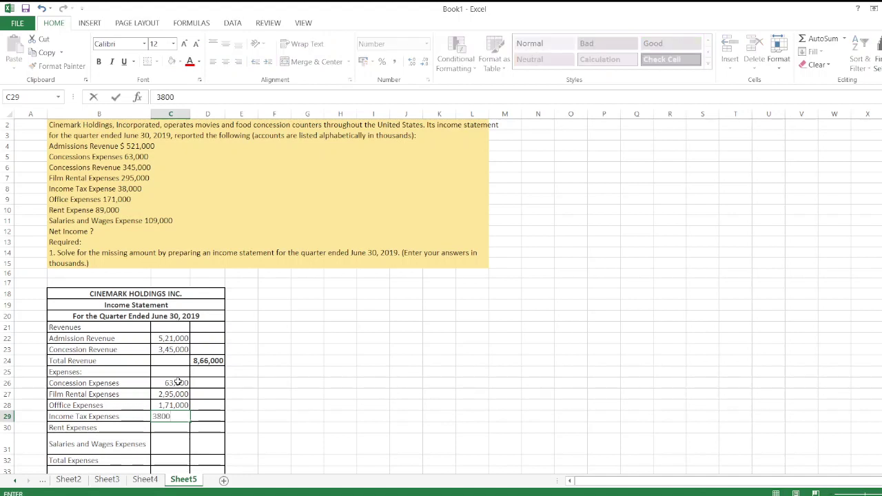
text(0)
key(Return)
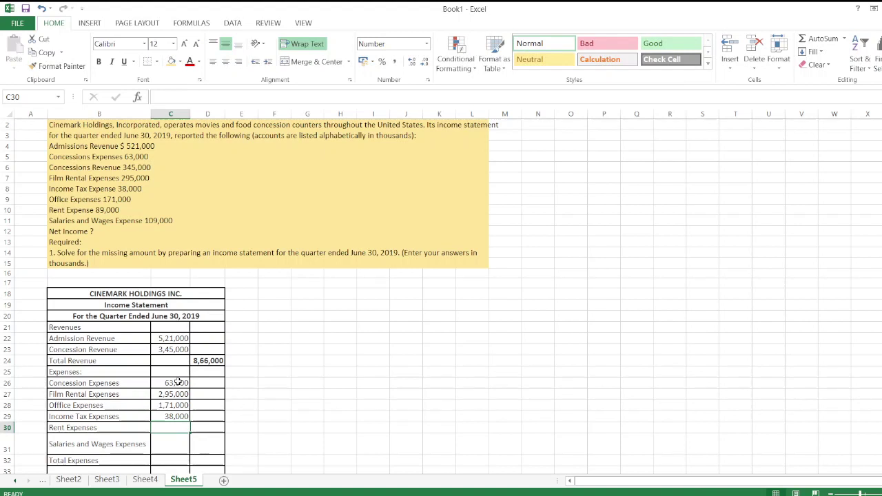
text(89,000)
key(Return)
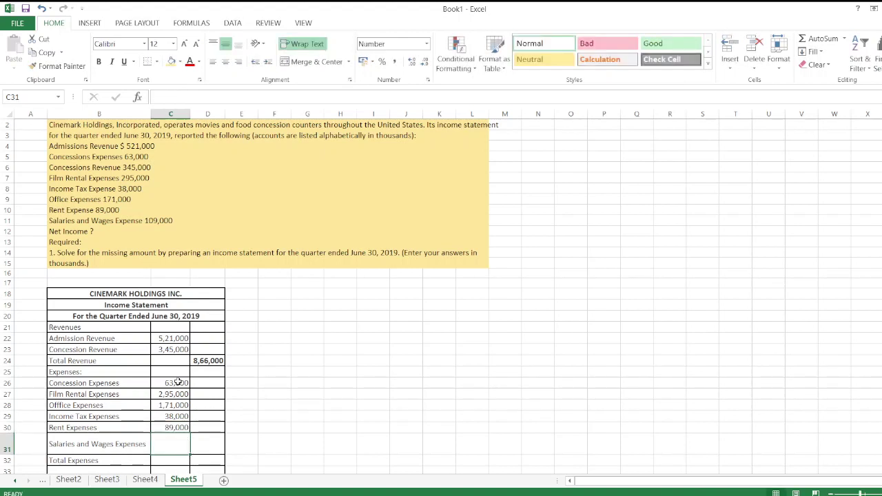
text(1,09,)
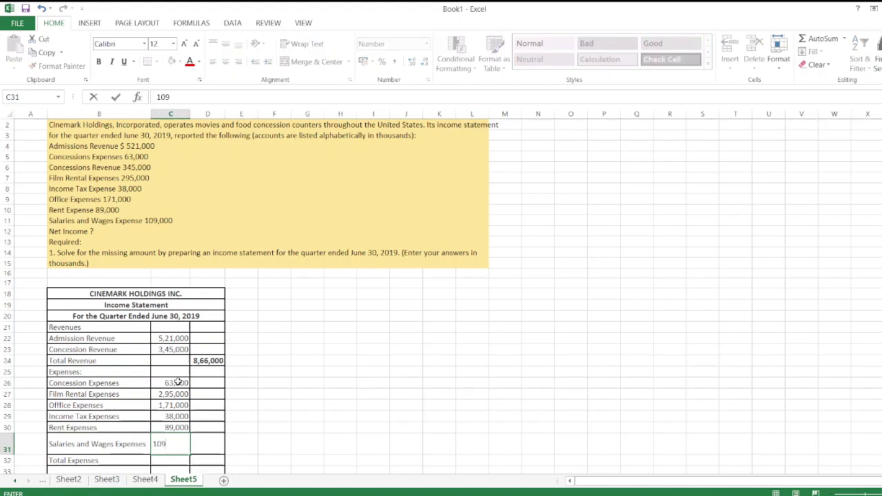
text(000)
- Confirm salaries at 1,09,000 and sum C26:C31 into D32, giving Total Expenses 7,65,000
key(Return)
key(Right)
text(=s)
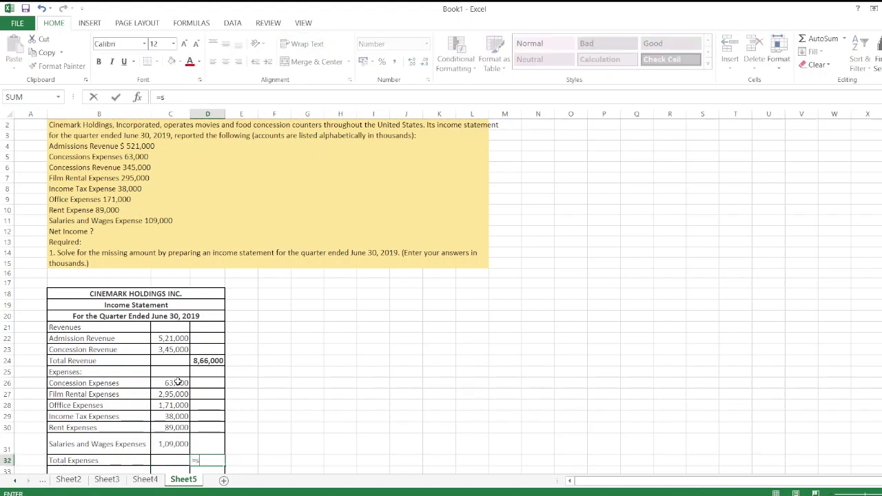
text(um()
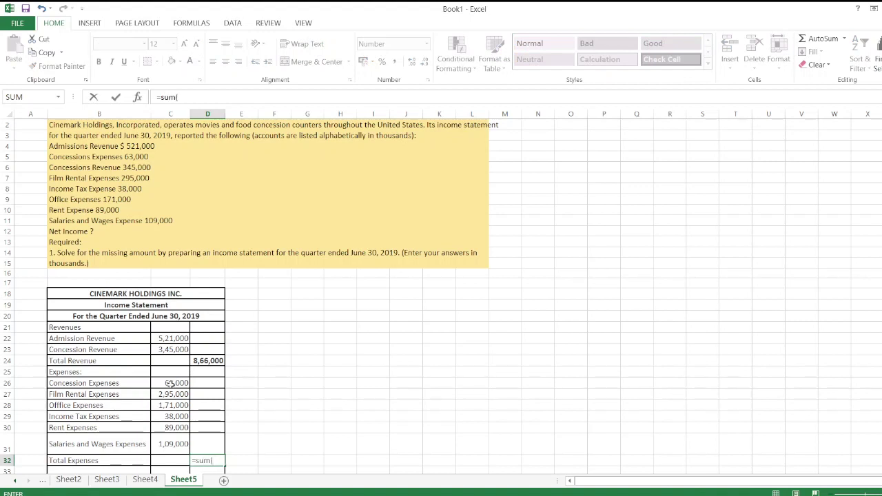
drag(170, 383, 173, 444)
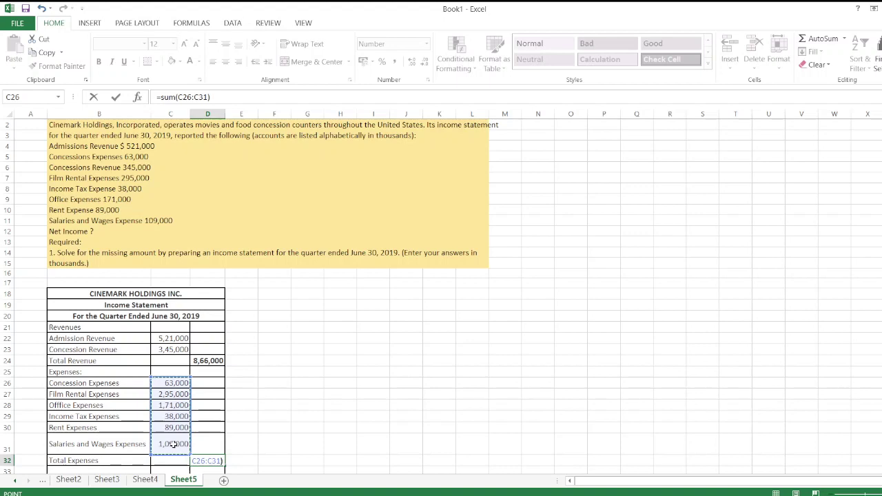
text())
key(Return)
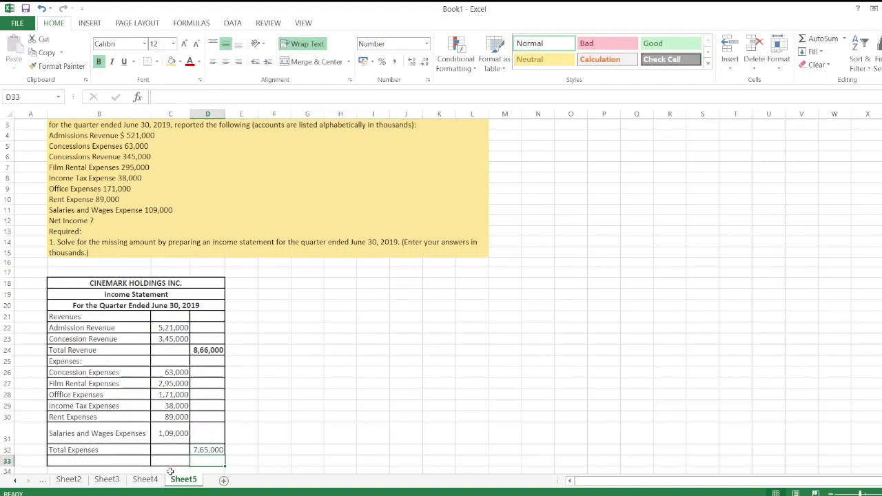
- Label row 33 Net Income and enter =D24-D32 beside it, showing 1,01,000
click(128, 465)
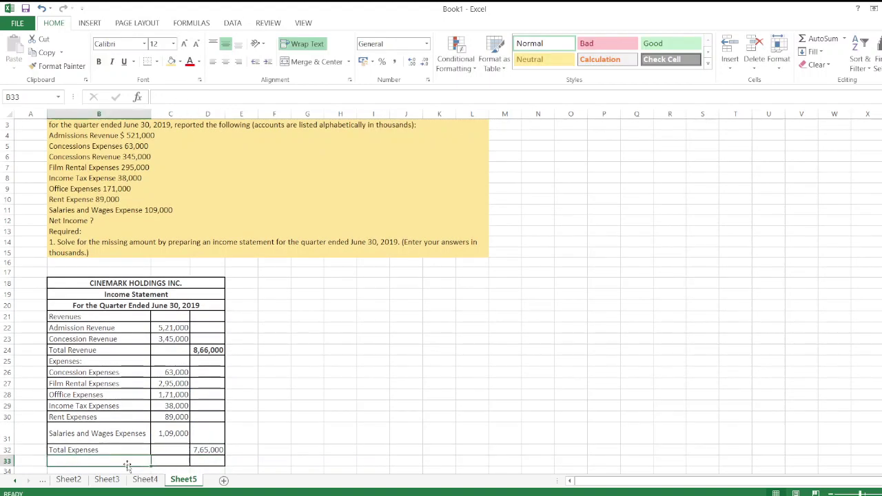
text(Net Incoem)
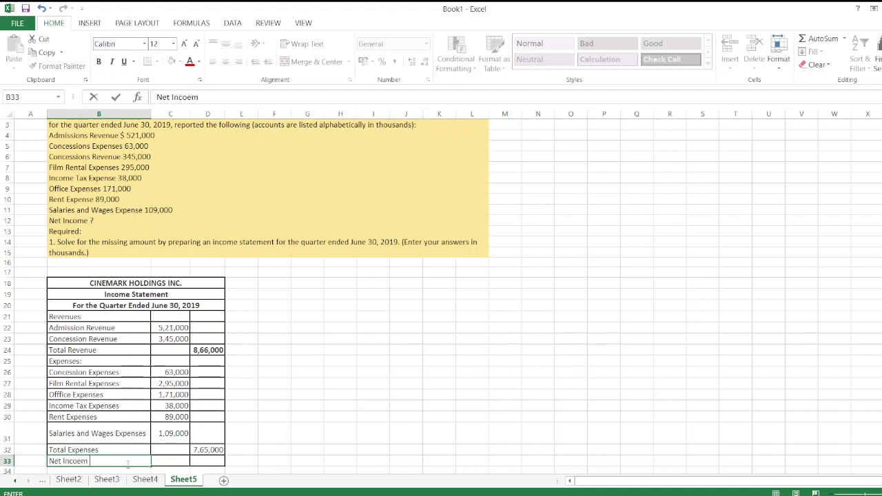
key(BackSpace)
key(BackSpace)
text(me)
key(Tab)
key(Tab)
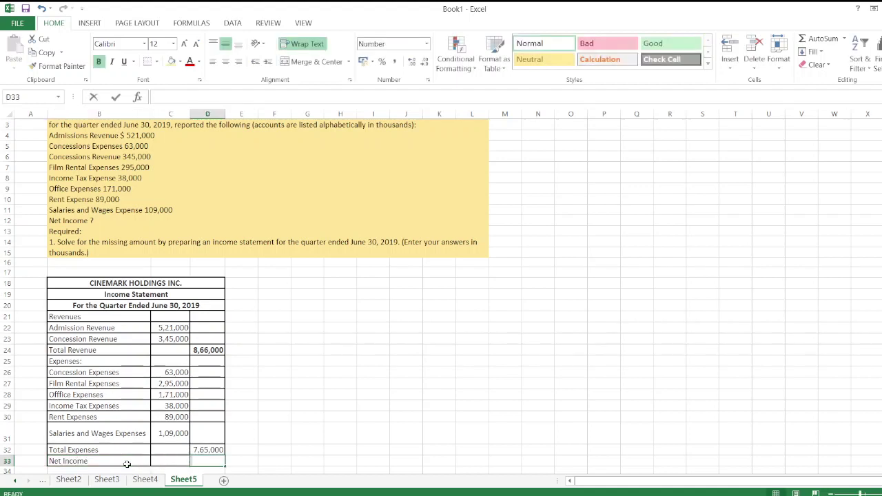
text(=)
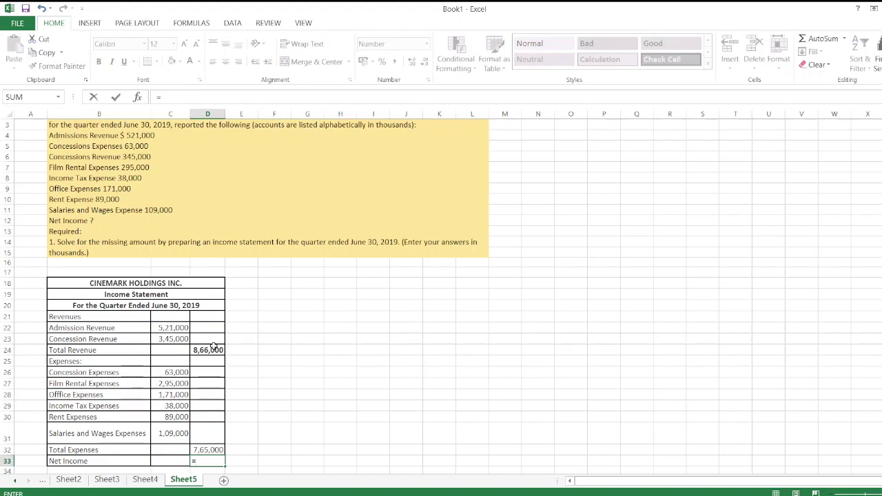
click(214, 349)
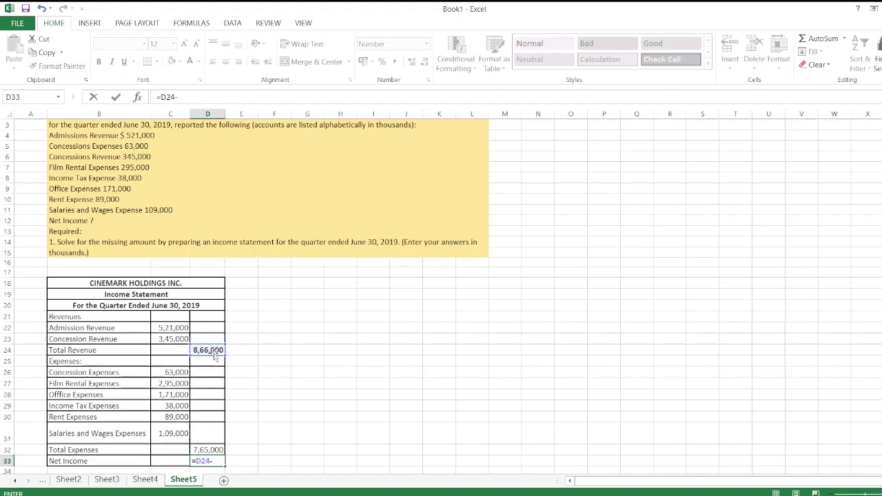
text(-)
click(199, 448)
key(Return)
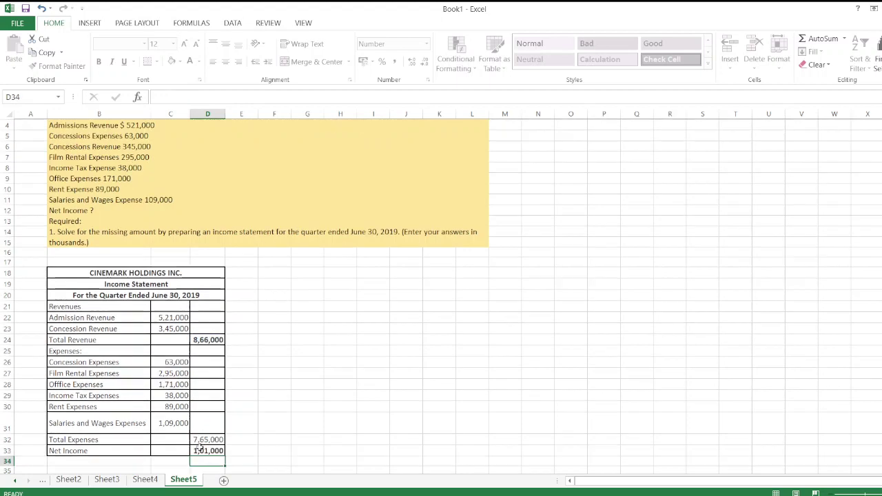